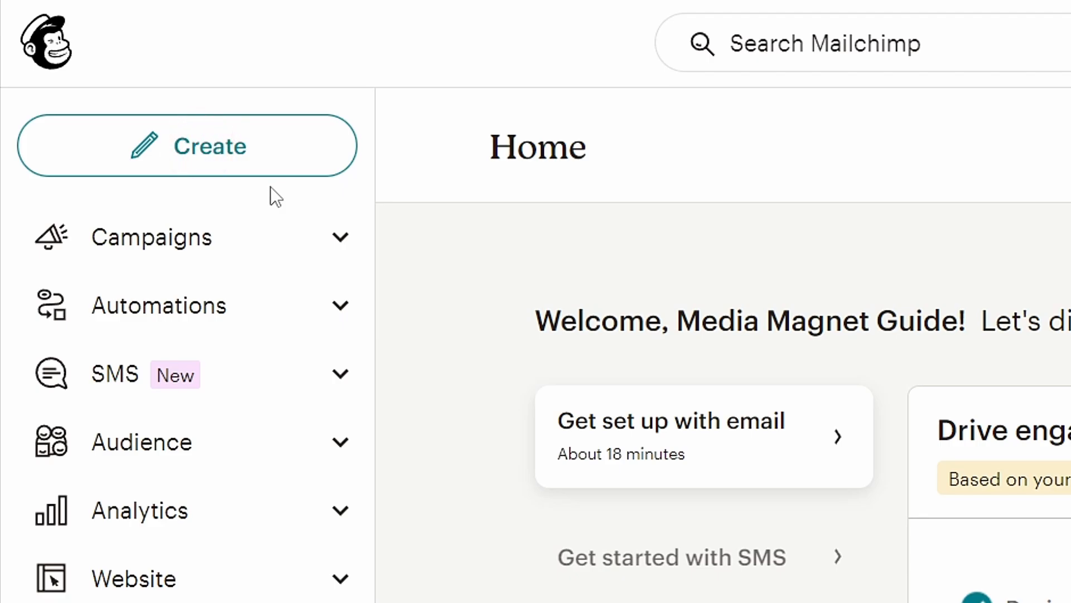
Create a new email with the internal name "Media Magnet Guide"
left_click(275, 163)
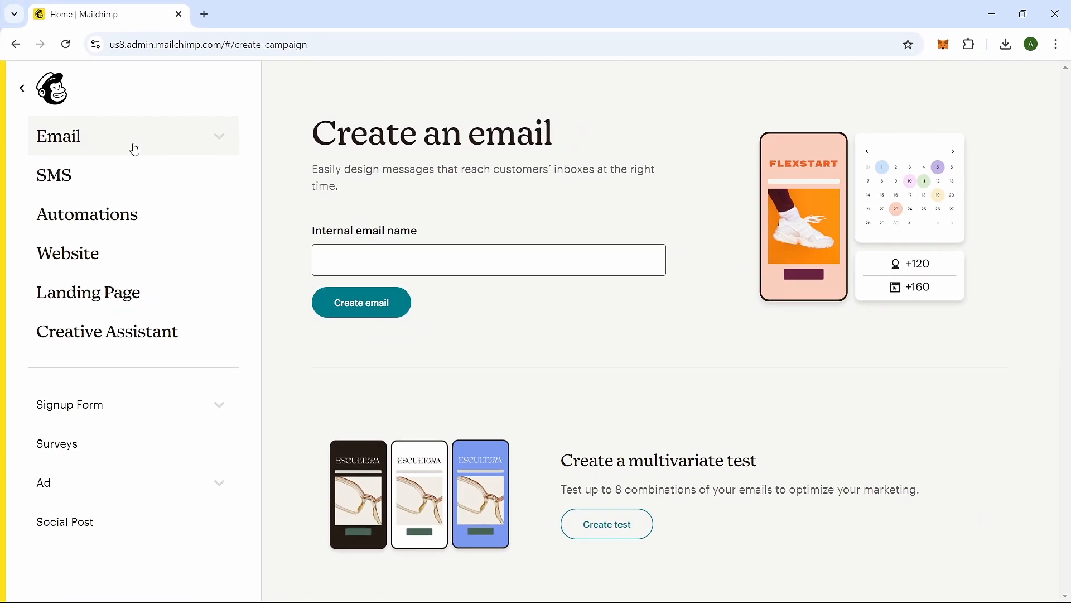
left_click(371, 264)
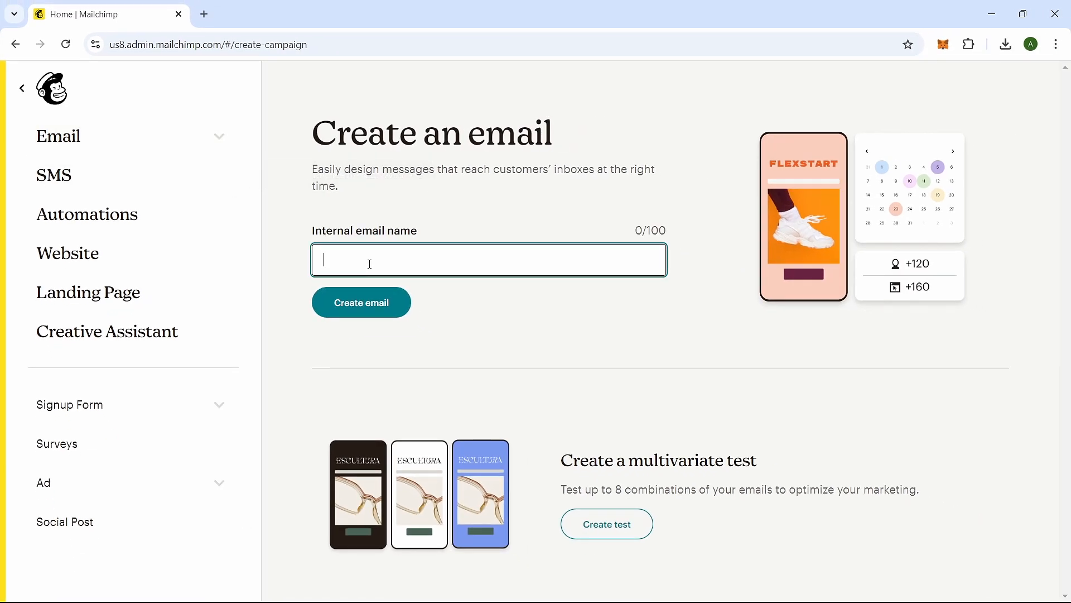
type("M")
key("BackSpace")
type("Media Magnet Guide")
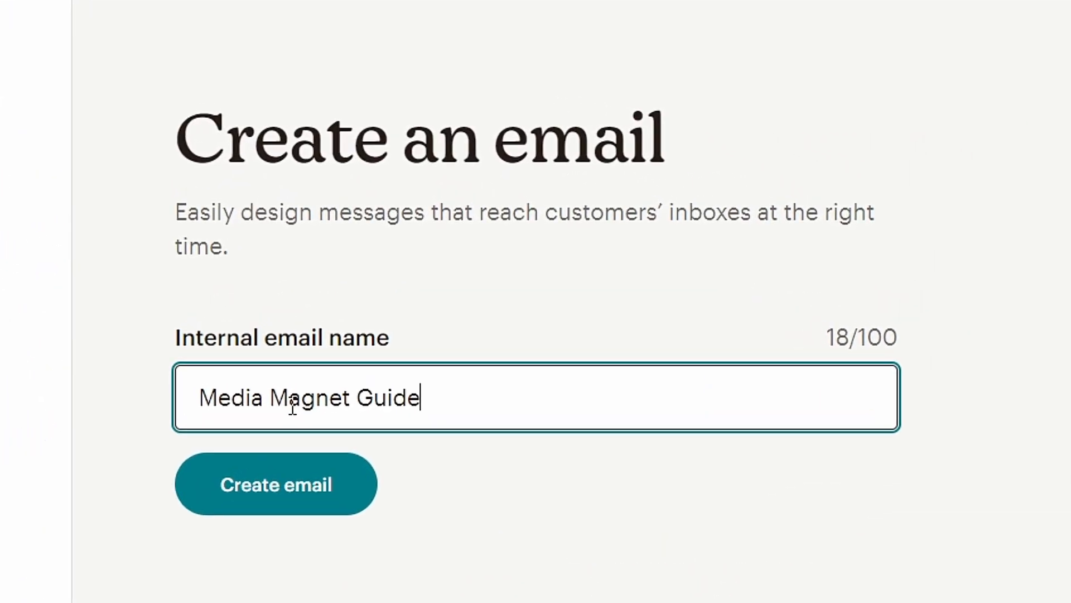
left_click(282, 491)
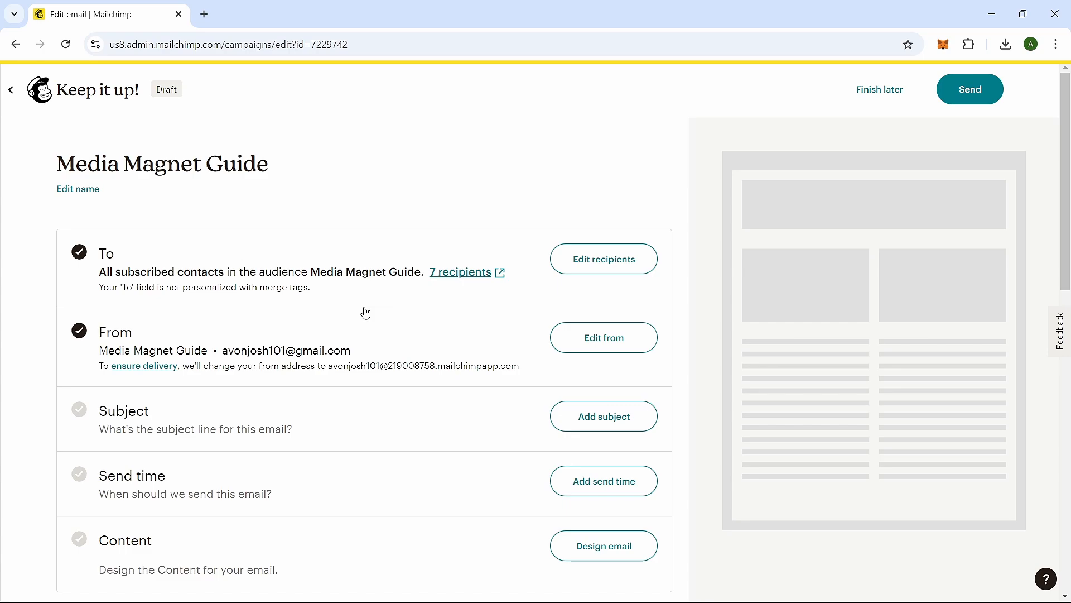
Add the subject line "Today tech tutorials" to the email and save it
scroll(366, 313, "down", 2)
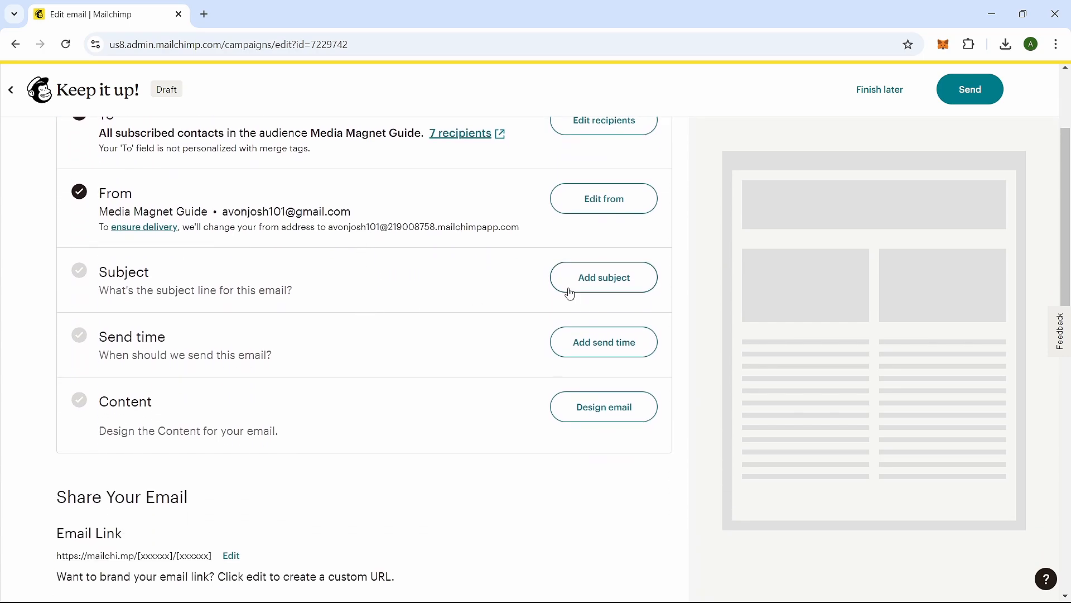
left_click(601, 278)
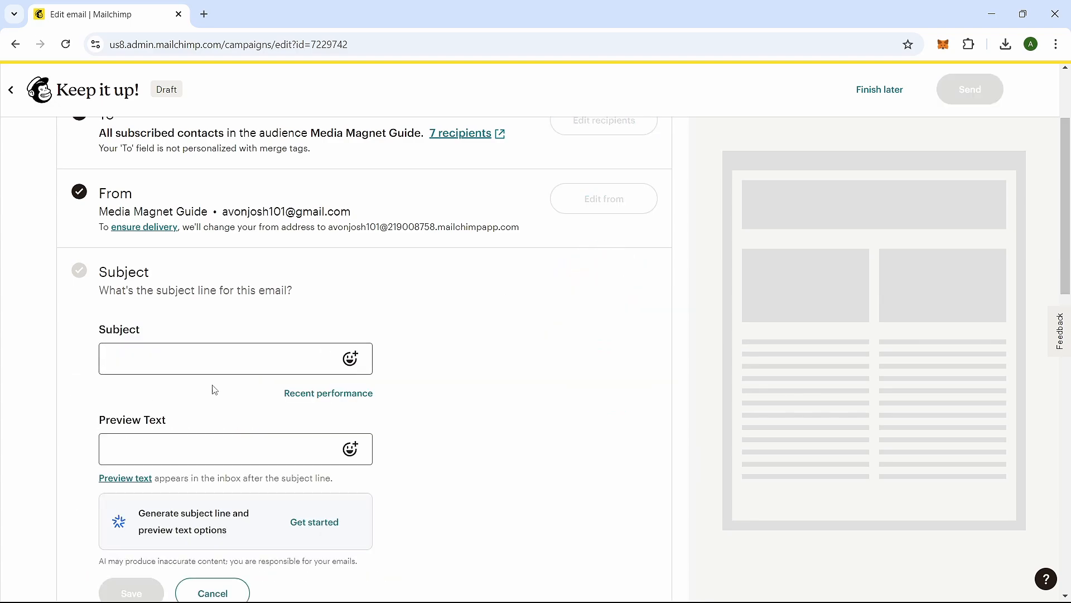
left_click(213, 366)
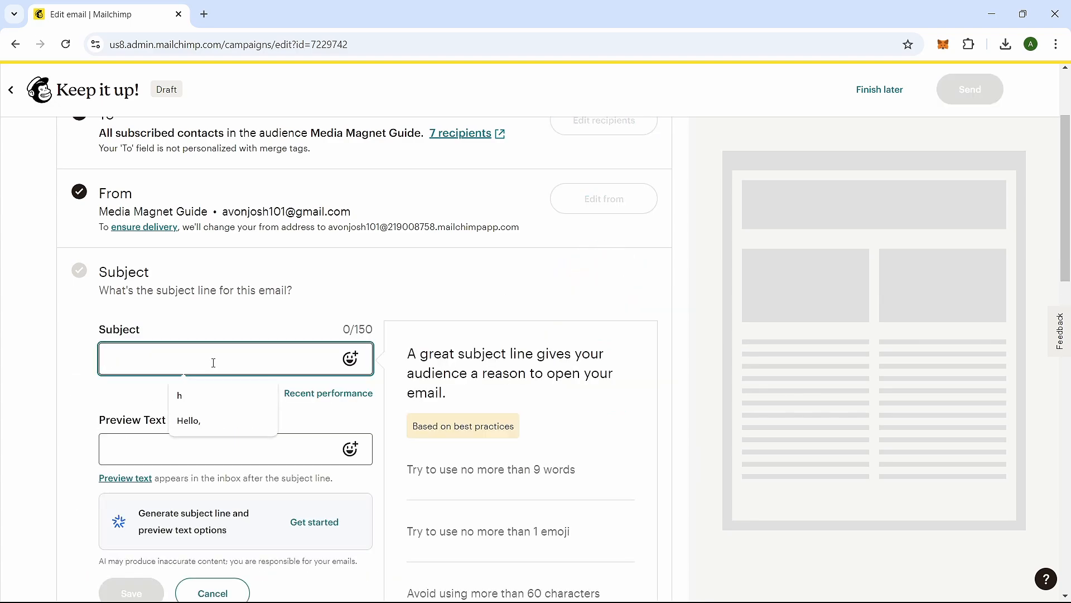
type("Today")
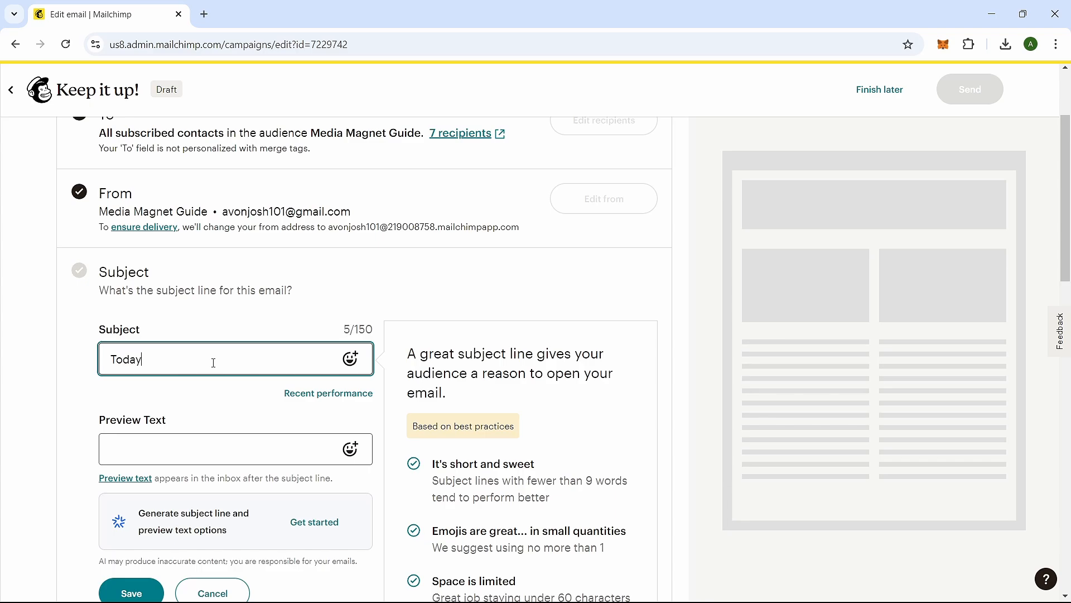
type(" tech tutorials")
scroll(225, 448, "down", 3)
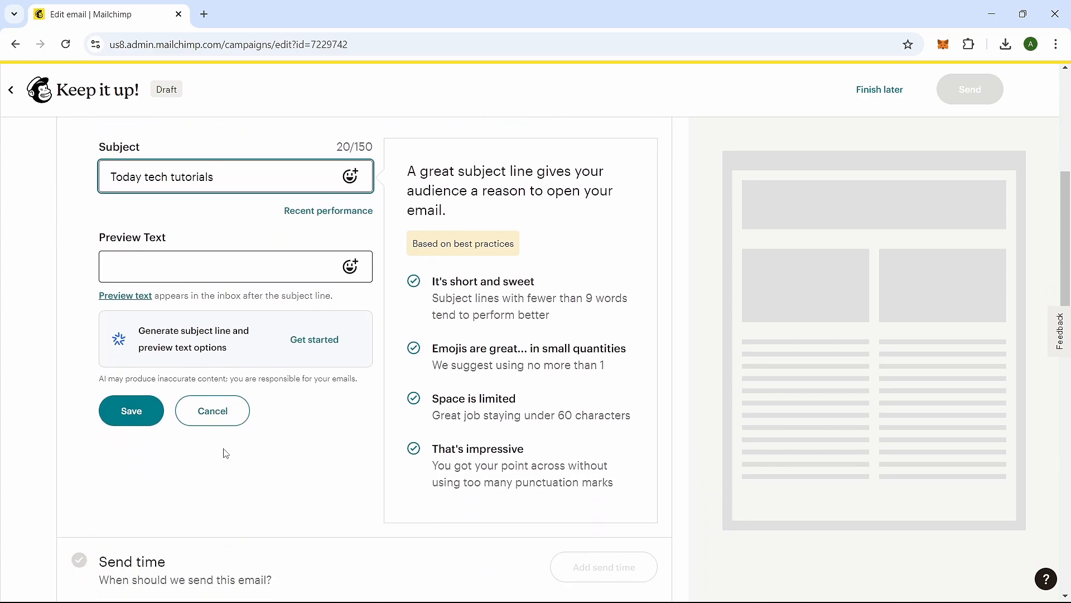
left_click(133, 411)
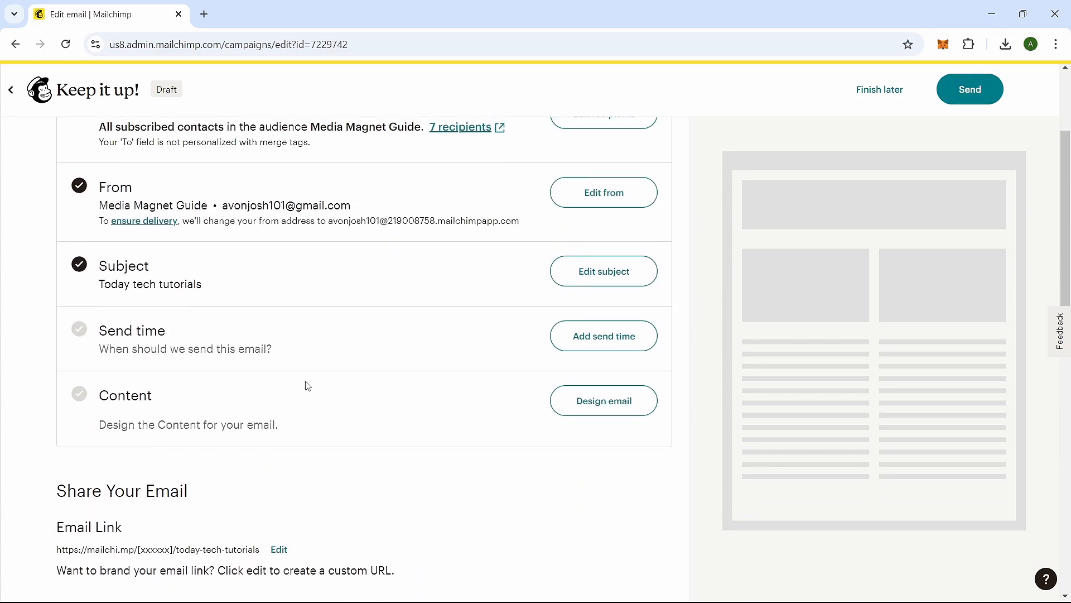
Set the email's send time to Send now and save it
left_click(605, 337)
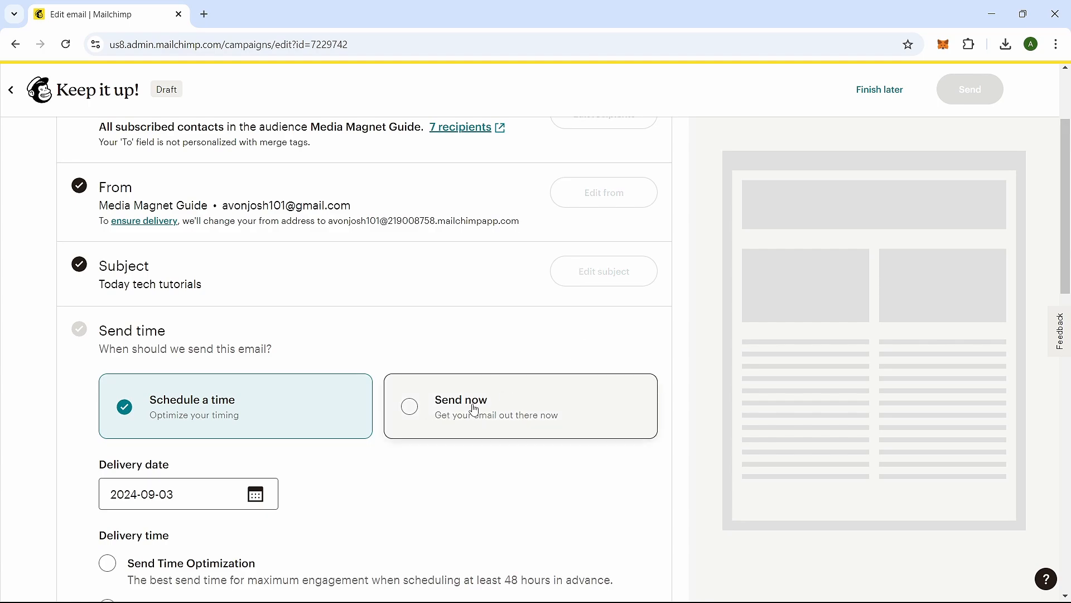
left_click(431, 434)
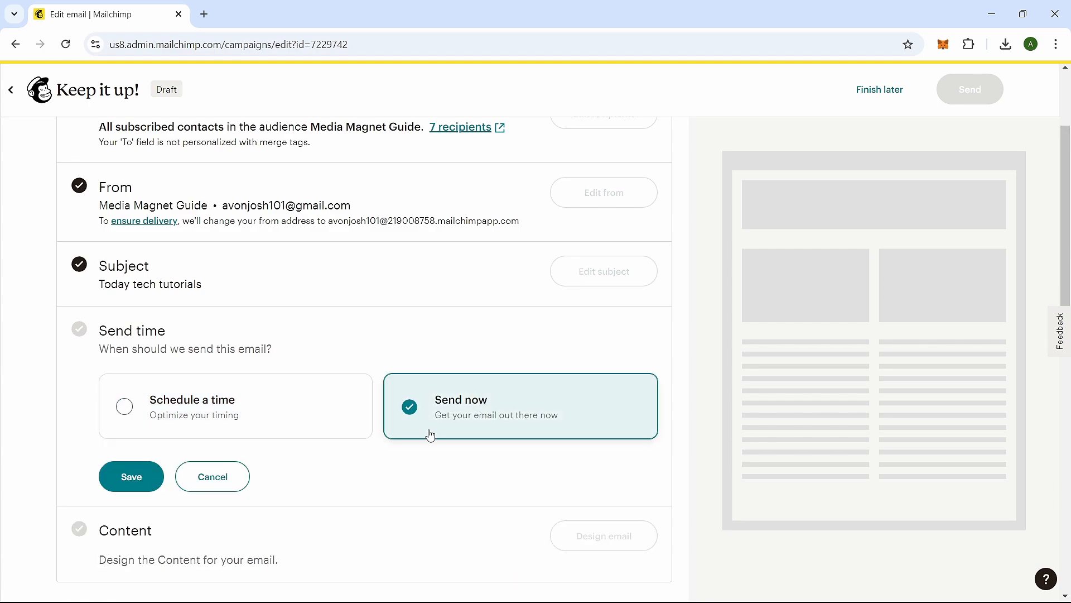
left_click(137, 484)
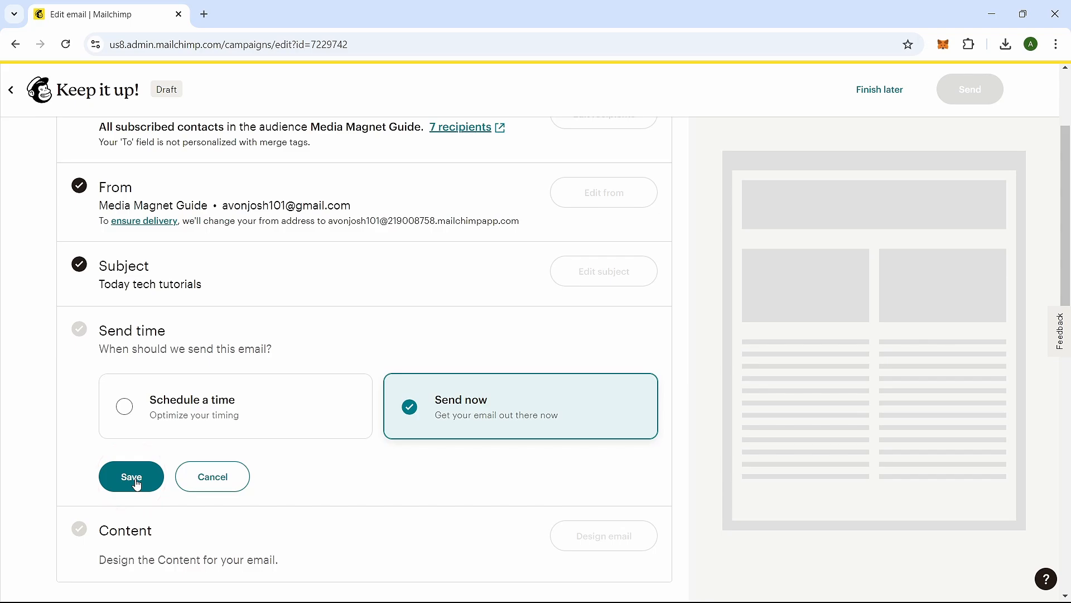
left_click(133, 478)
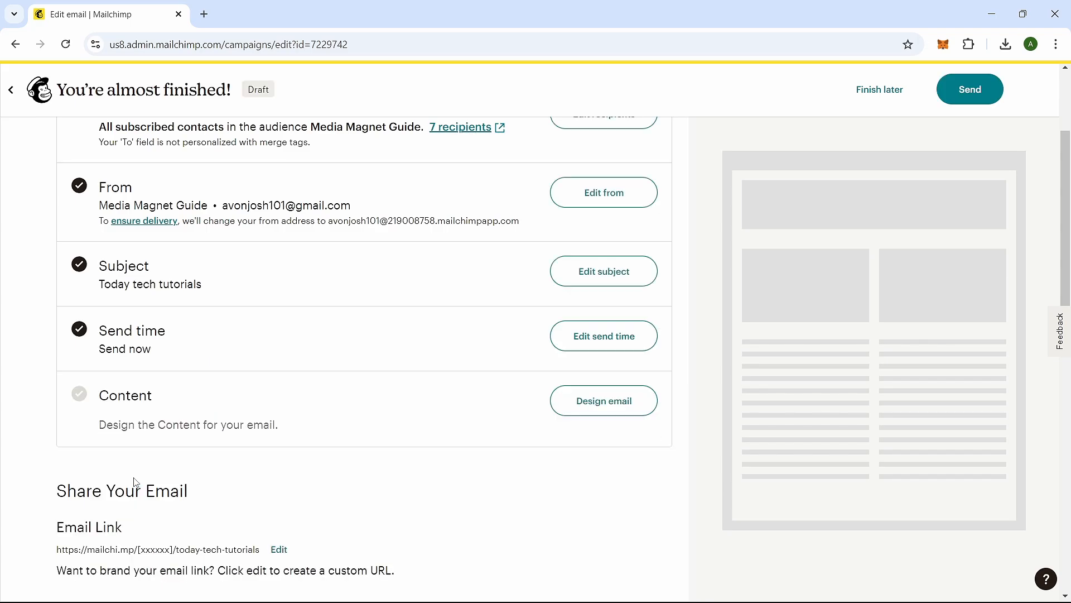
Start designing the email content and apply the "Media Magnet Guide" draft email as the template
left_click(603, 400)
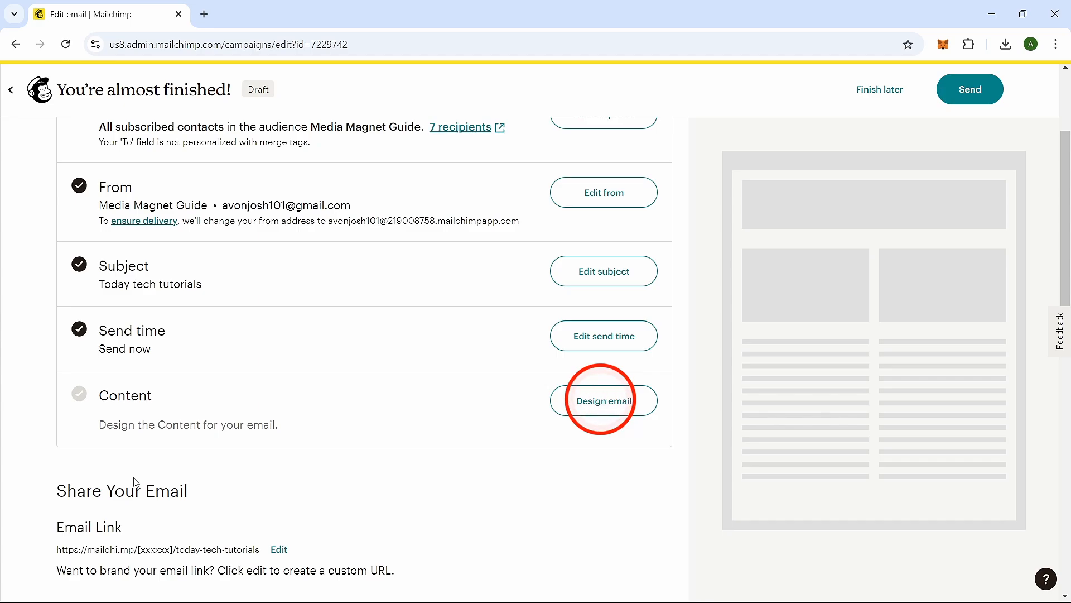
left_click(603, 415)
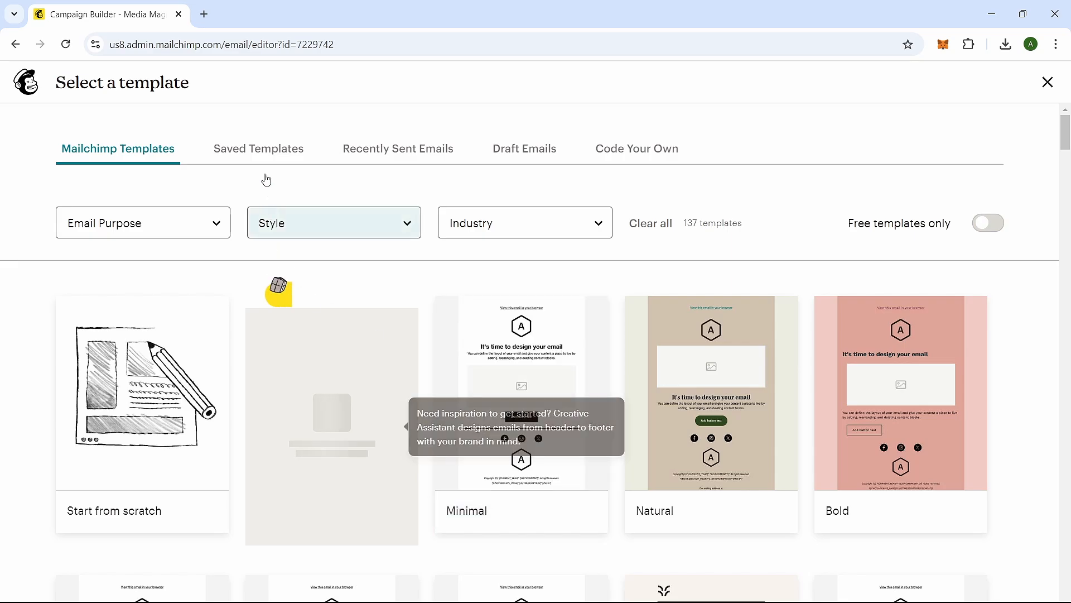
scroll(873, 376, "down", 5)
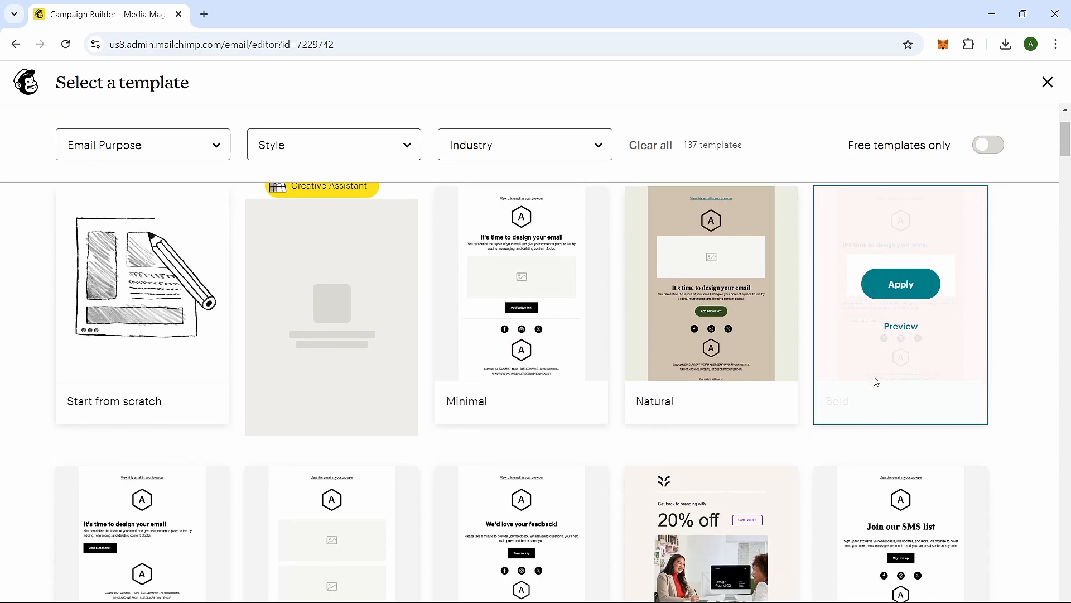
scroll(433, 412, "up", 5)
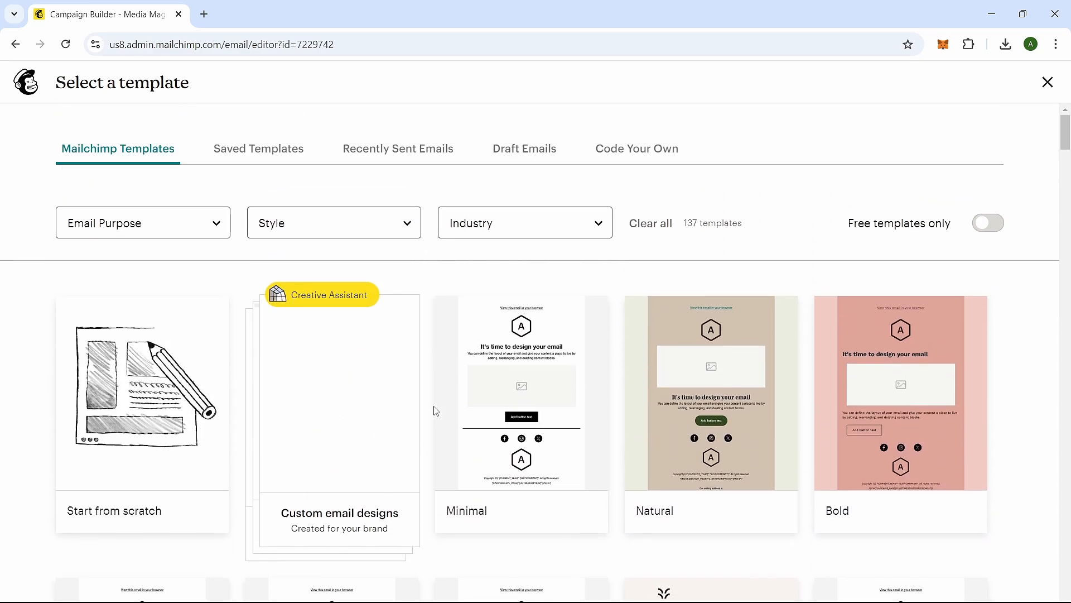
left_click(281, 160)
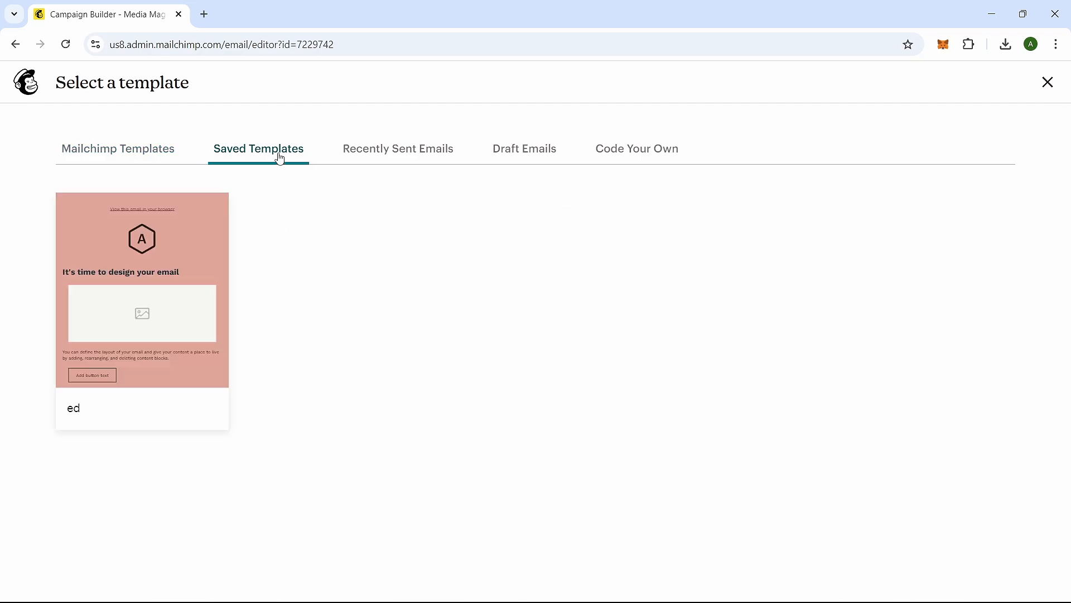
left_click(510, 156)
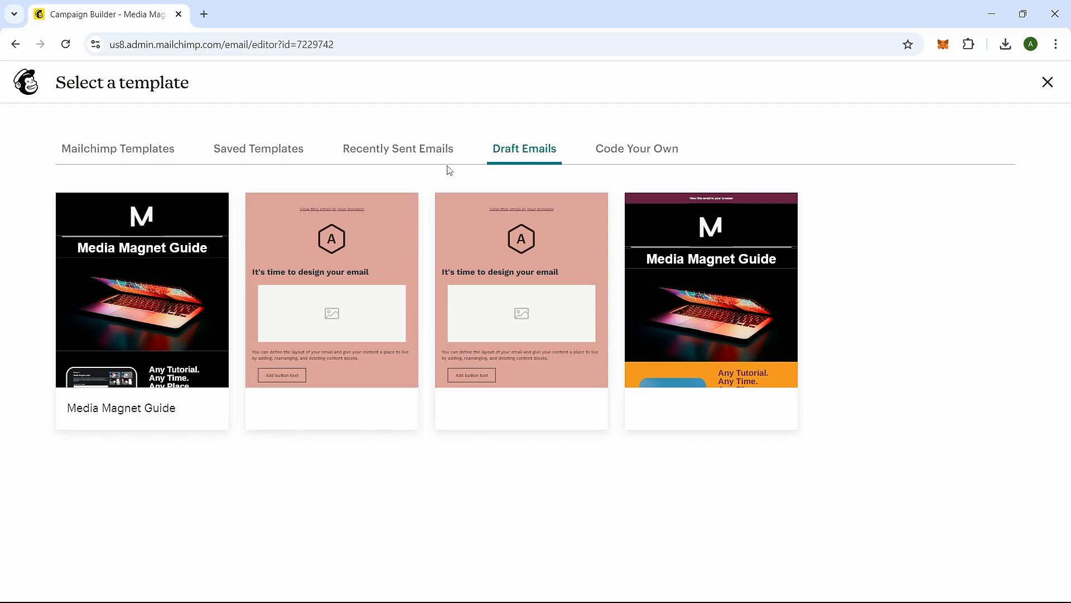
mouse_move(158, 290)
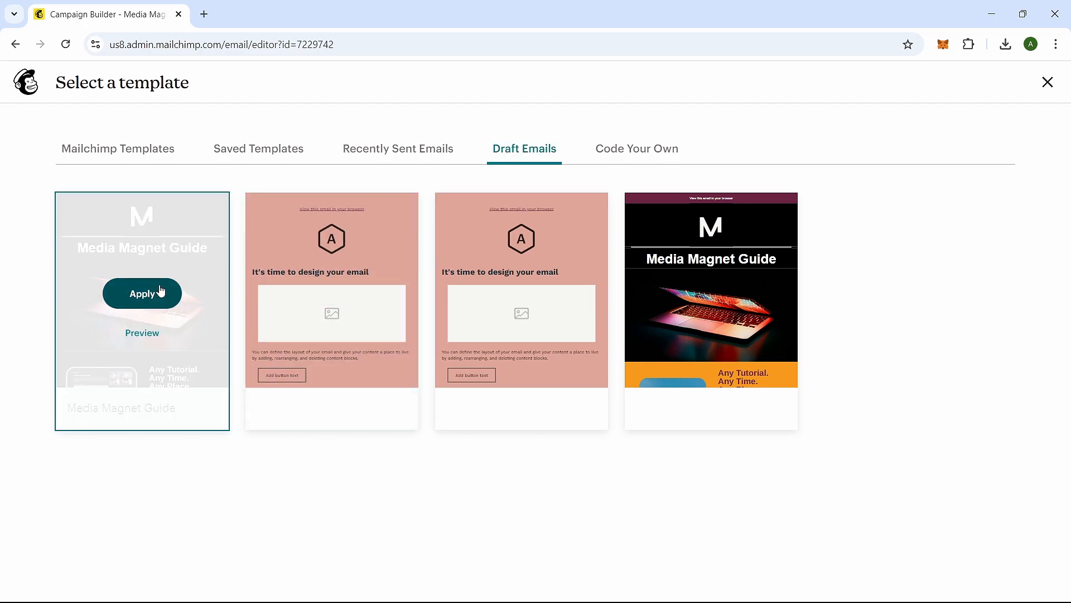
left_click(161, 291)
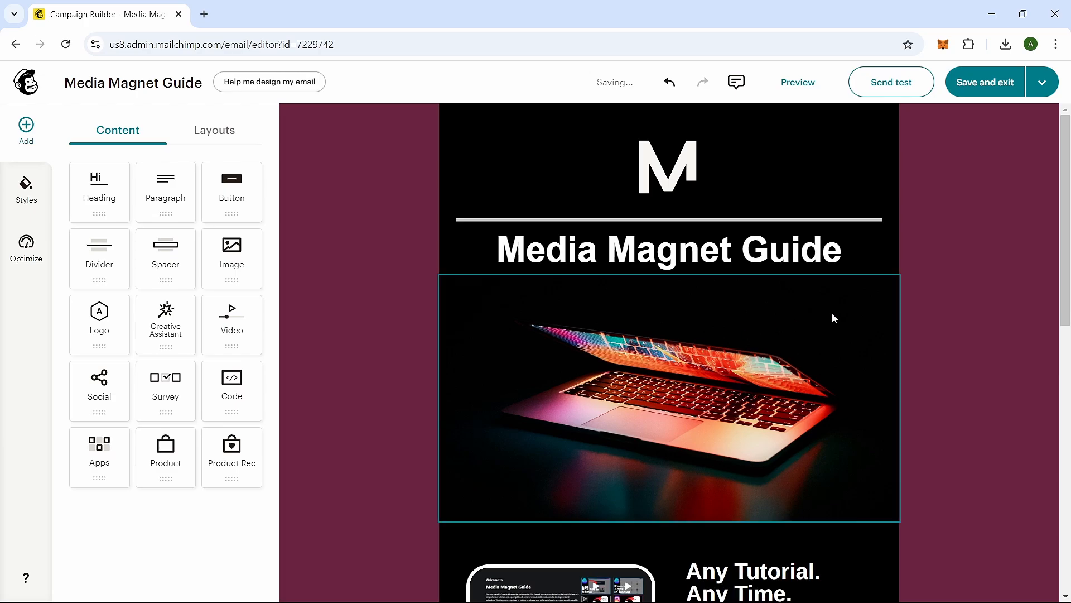
Insert a button block directly below the laptop image in the email
scroll(970, 246, "down", 4)
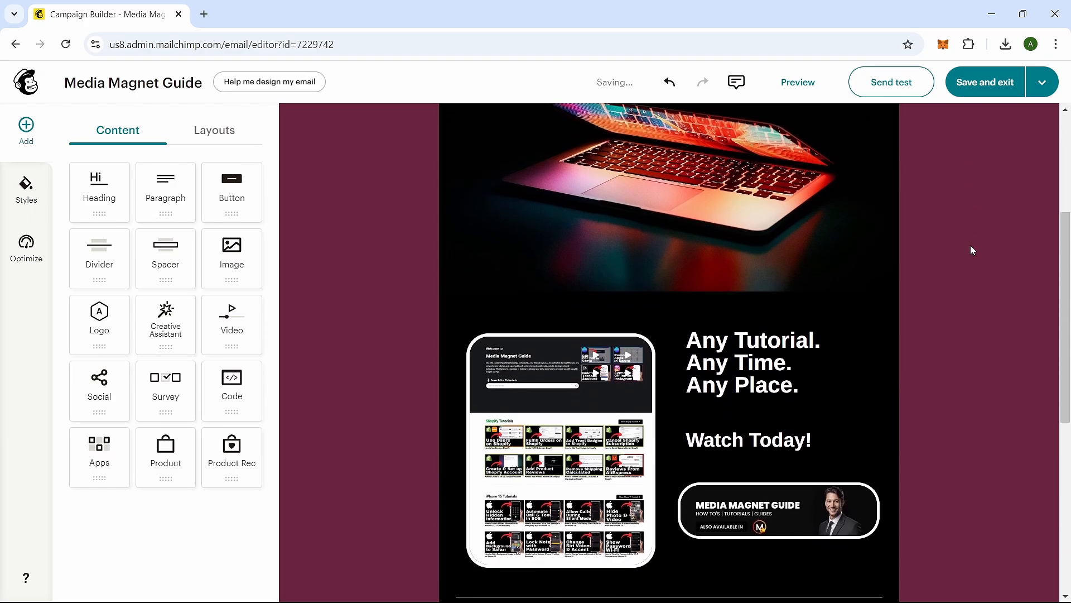
scroll(971, 246, "down", 5)
scroll(971, 246, "up", 5)
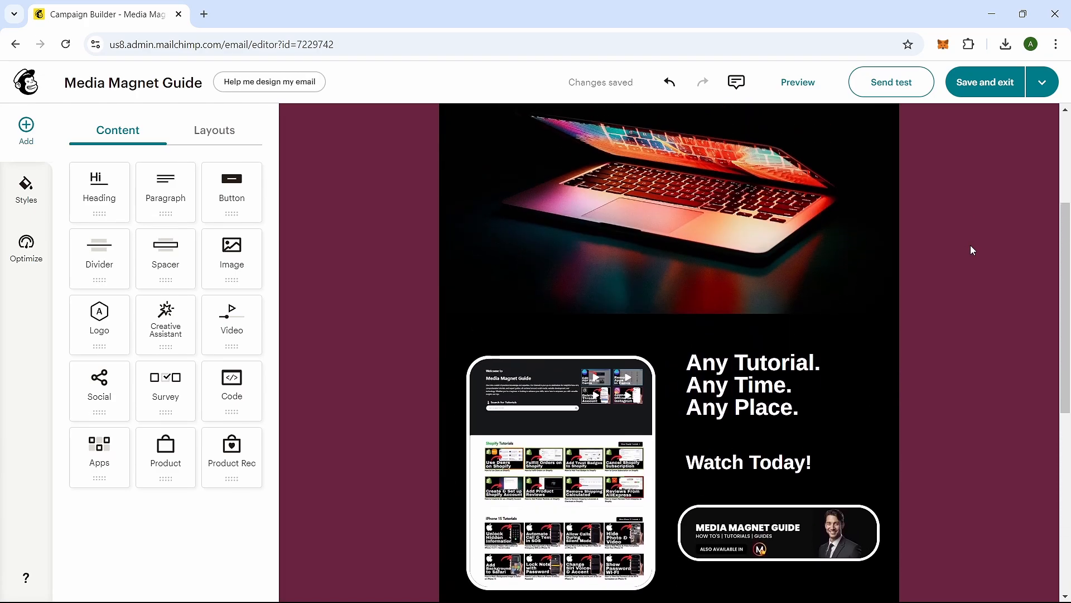
scroll(970, 245, "up", 4)
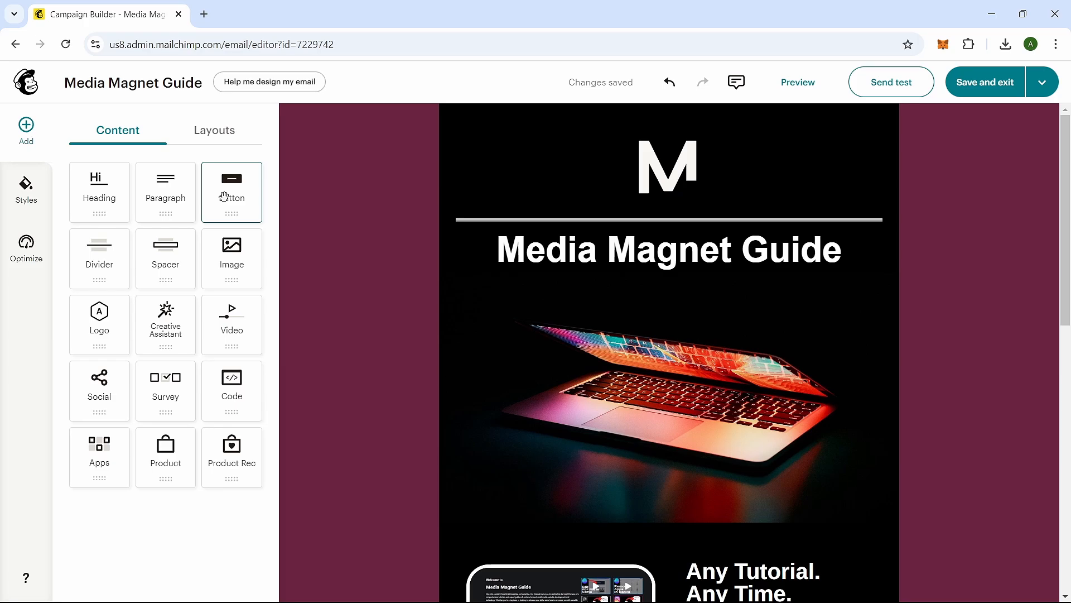
left_click_drag(224, 197, 658, 283)
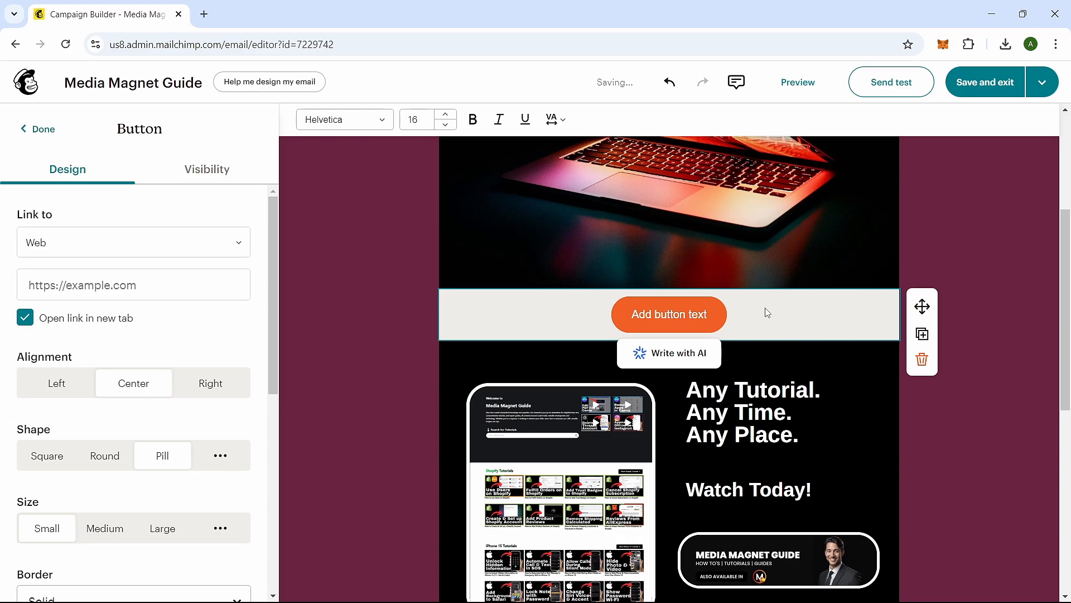
Set the new button's block background color to black from the brand kit
scroll(163, 318, "down", 5)
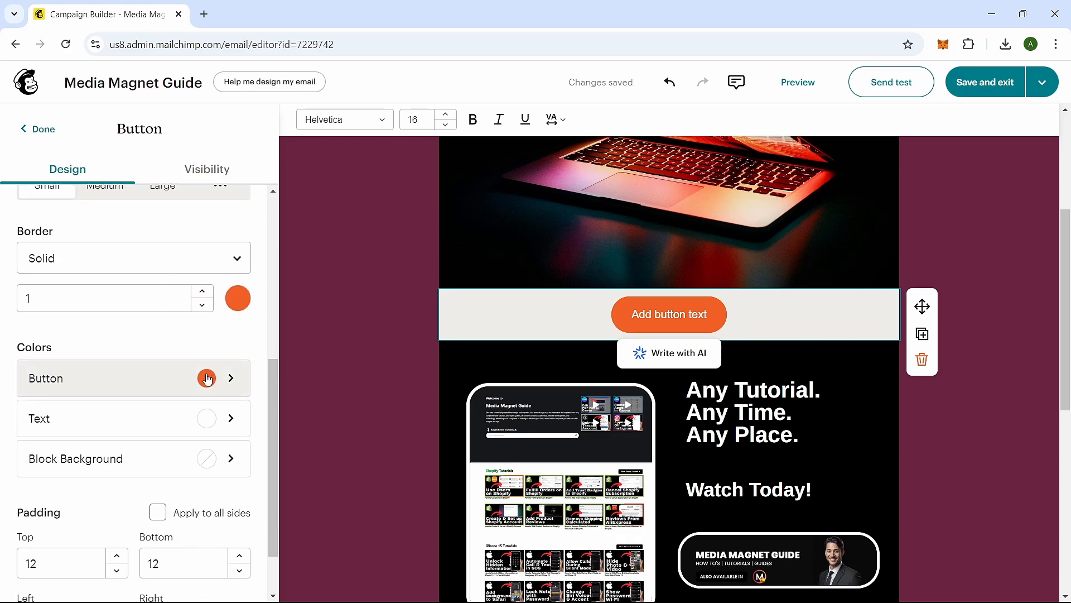
left_click(206, 461)
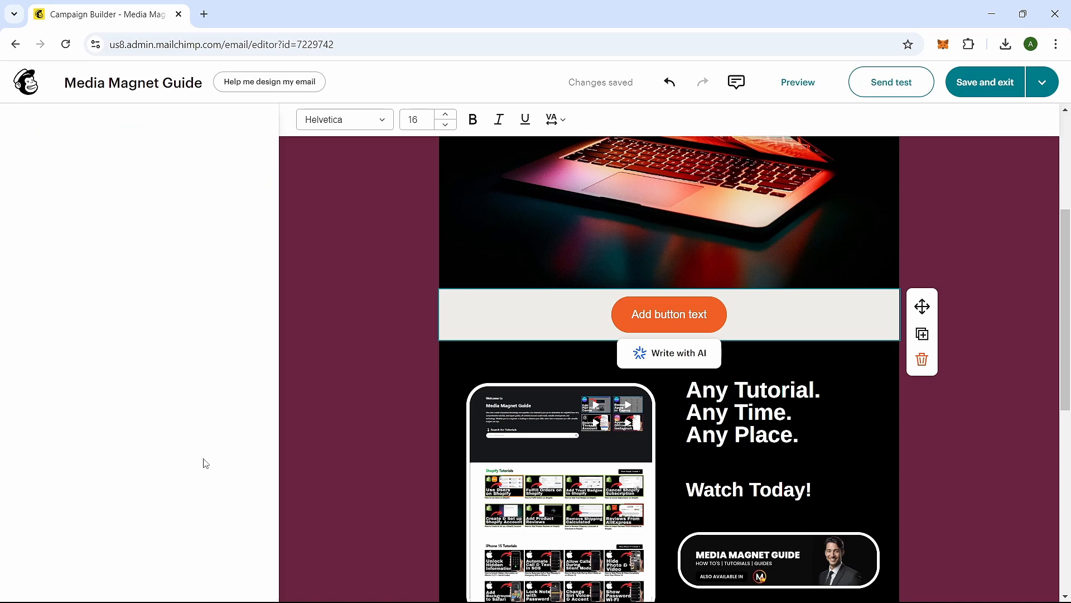
left_click(213, 293)
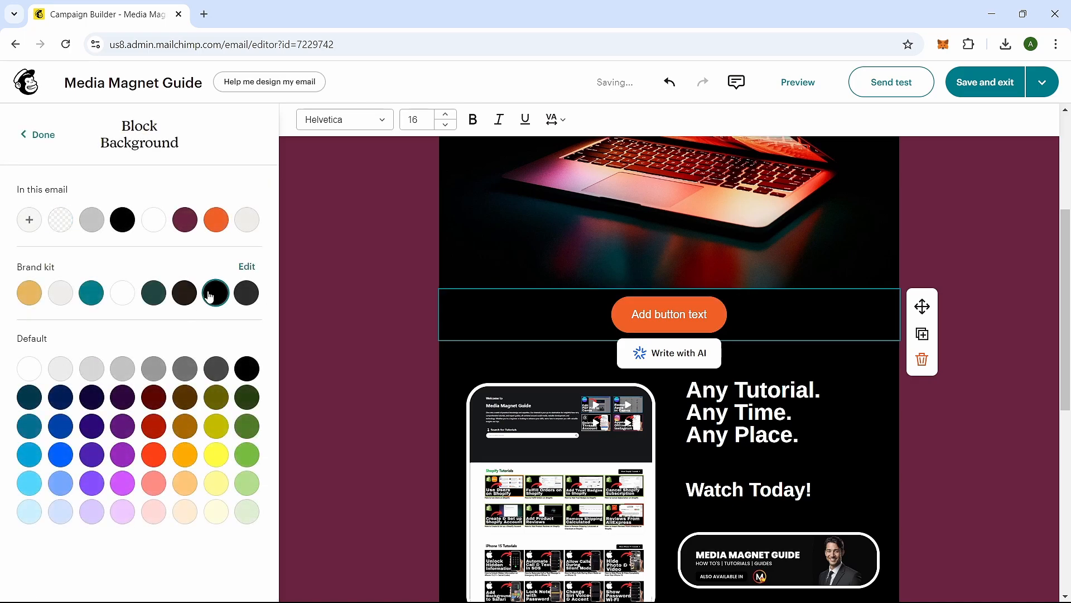
left_click(341, 313)
Replace the button's placeholder text with "Unsubscribe"
left_click(670, 316)
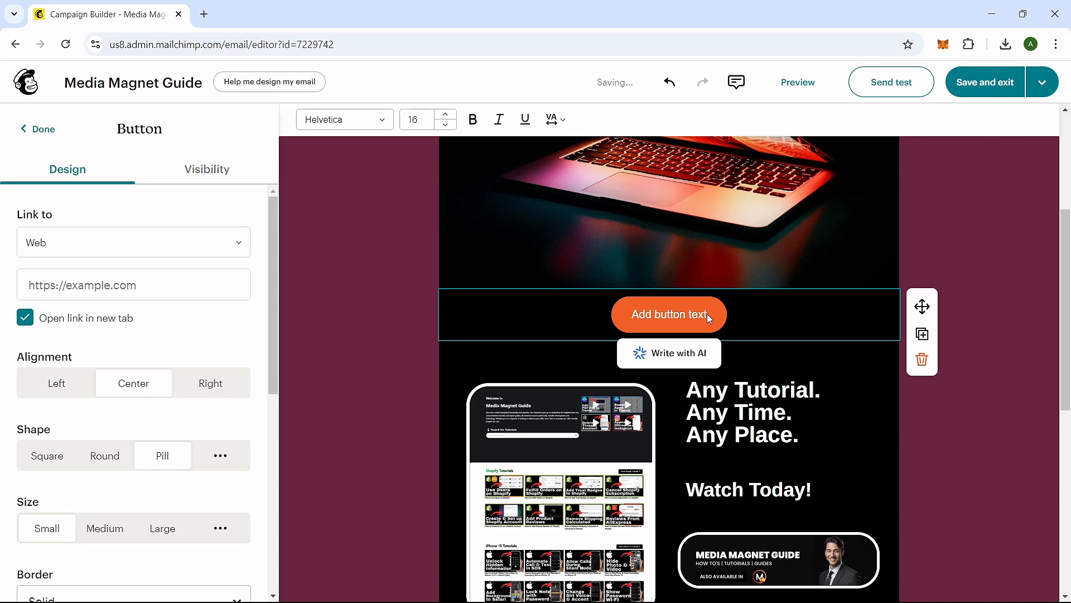
triple_click(685, 339)
type("Unsubscribe")
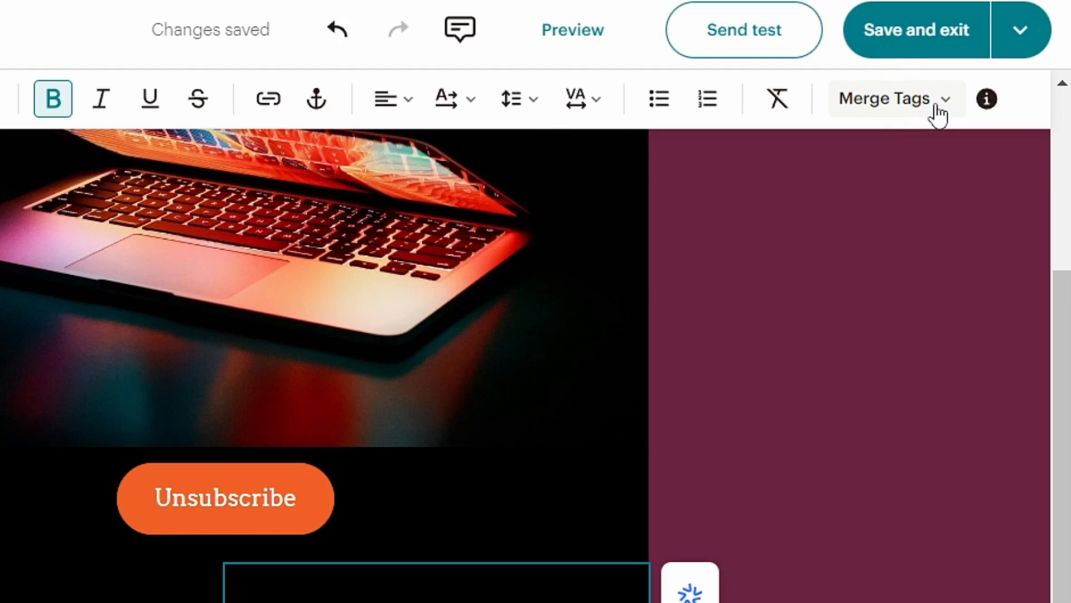
Insert the Unsubscribe Link merge tag after "Any Place." in the text block beside the phone image
left_click(936, 107)
scroll(889, 215, "down", 5)
scroll(871, 502, "down", 4)
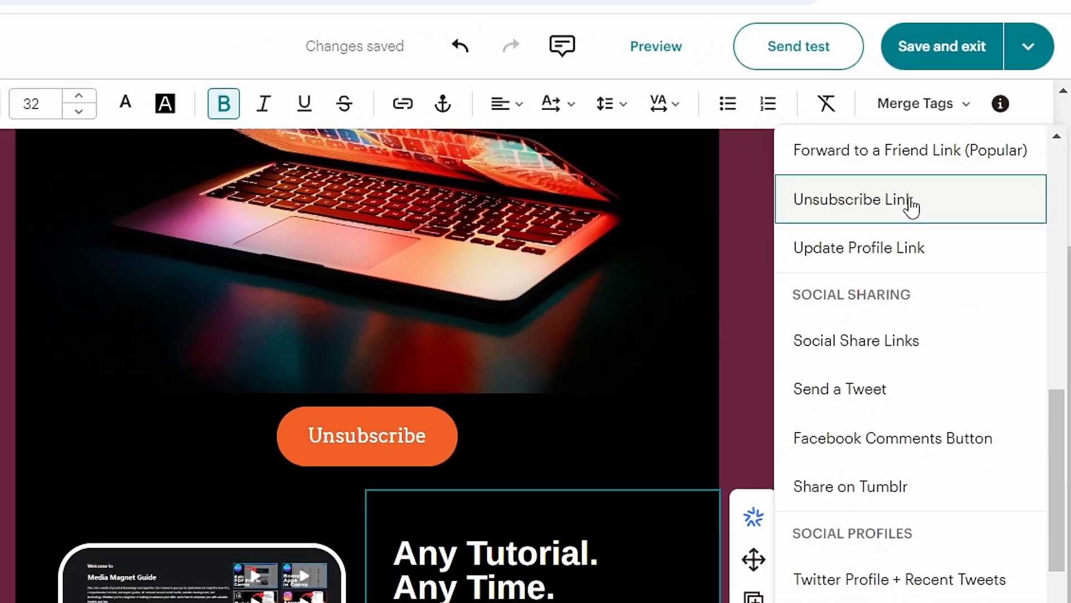
left_click(861, 218)
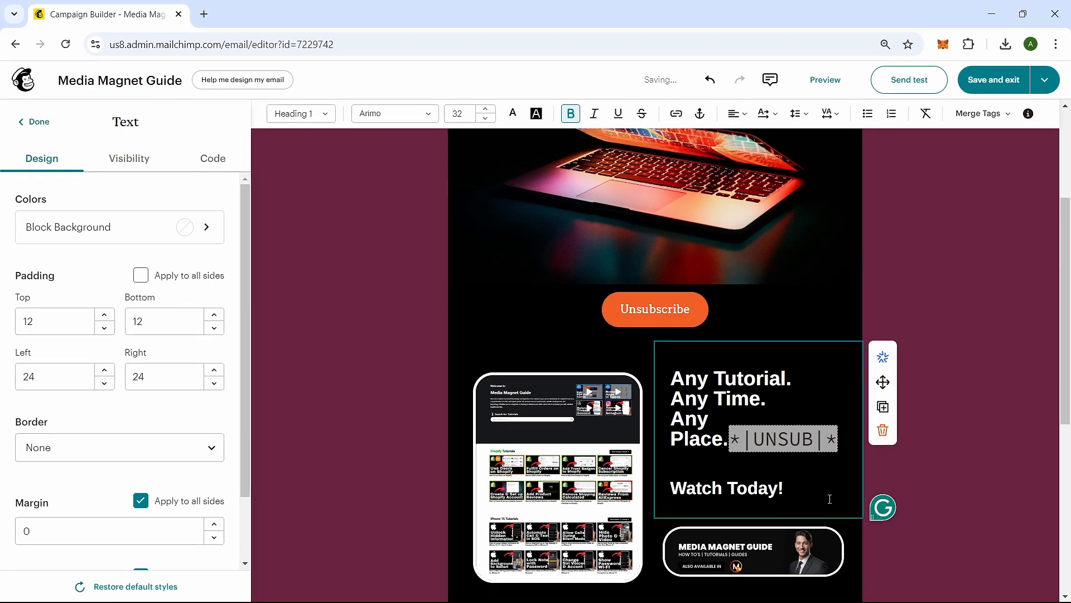
Copy the *|UNSUB|* merge tag from the text block and delete it there
left_click_drag(840, 440, 731, 447)
key("ctrl+c")
key("BackSpace")
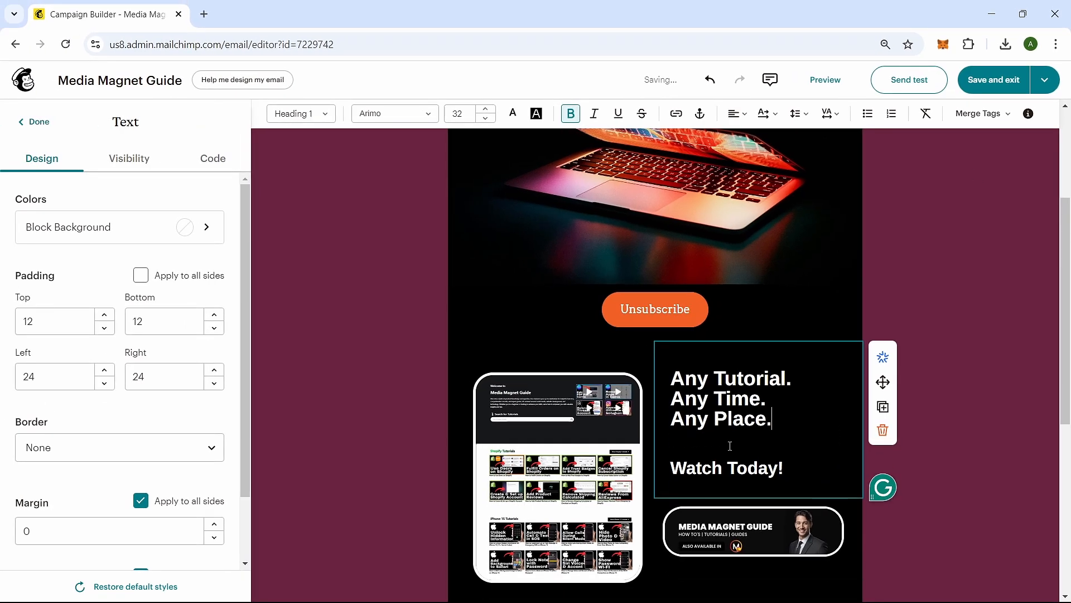
Set the Unsubscribe button's web link to the copied *|UNSUB|* merge tag
left_click(651, 310)
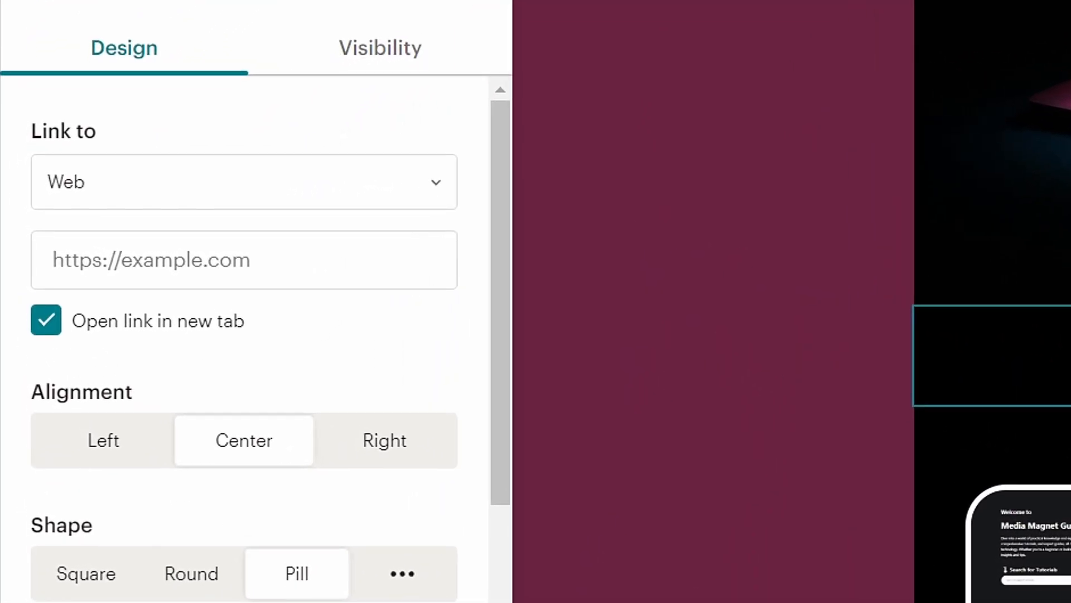
left_click(257, 256)
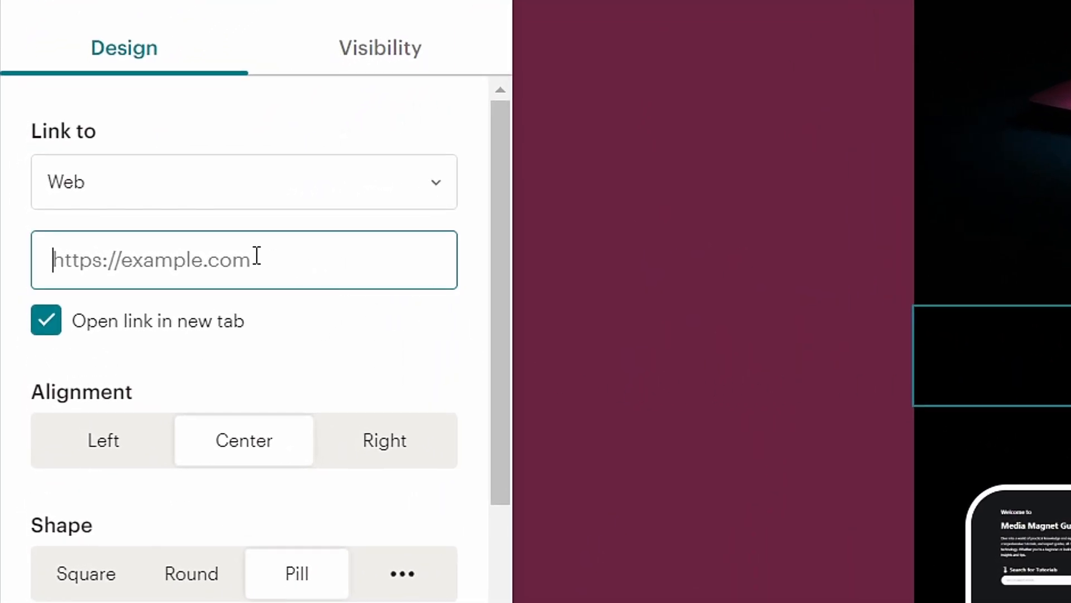
key("ctrl+v")
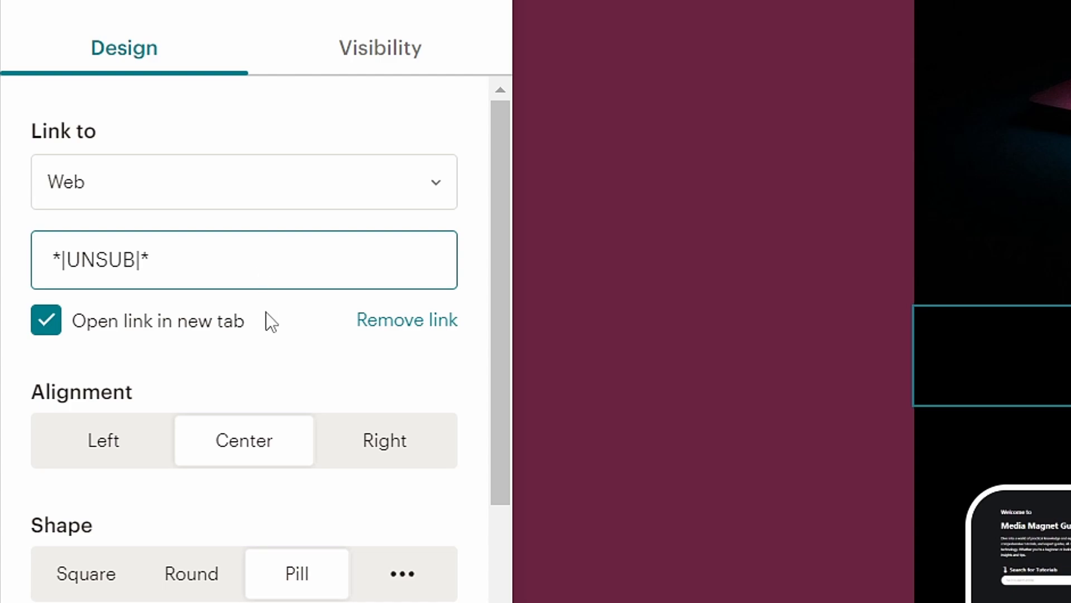
left_click(262, 357)
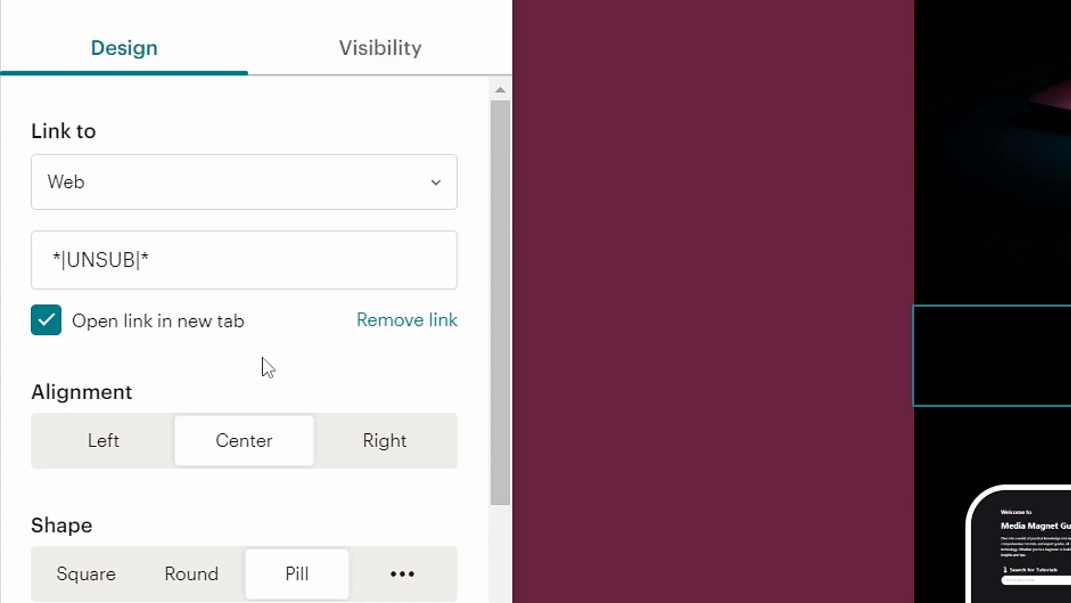
left_click(622, 407)
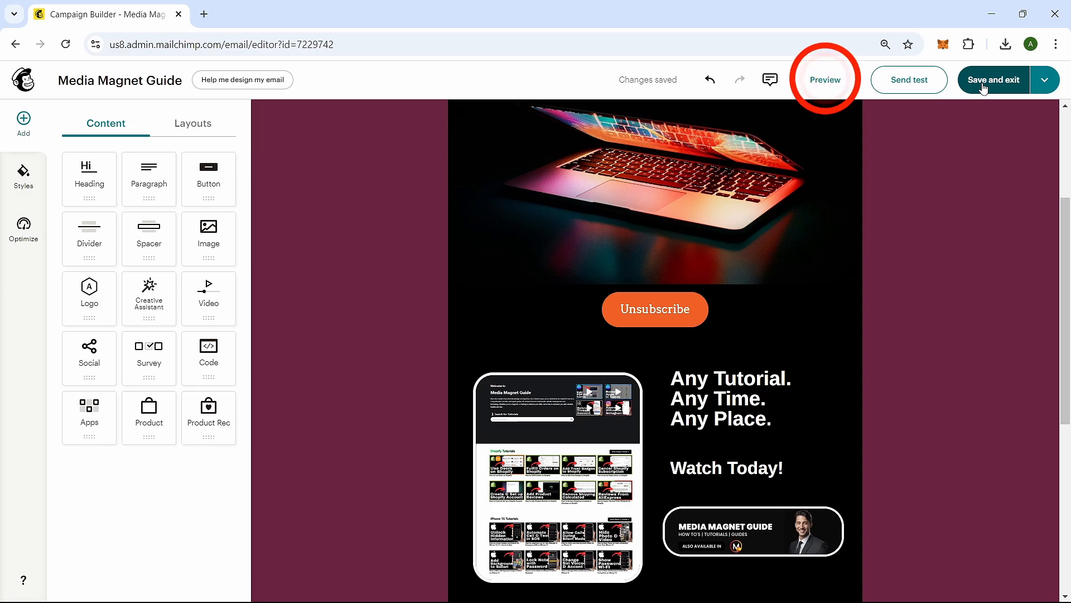
Preview the email, test the Unsubscribe button by opening its linked page, and return to the email editor
left_click(828, 85)
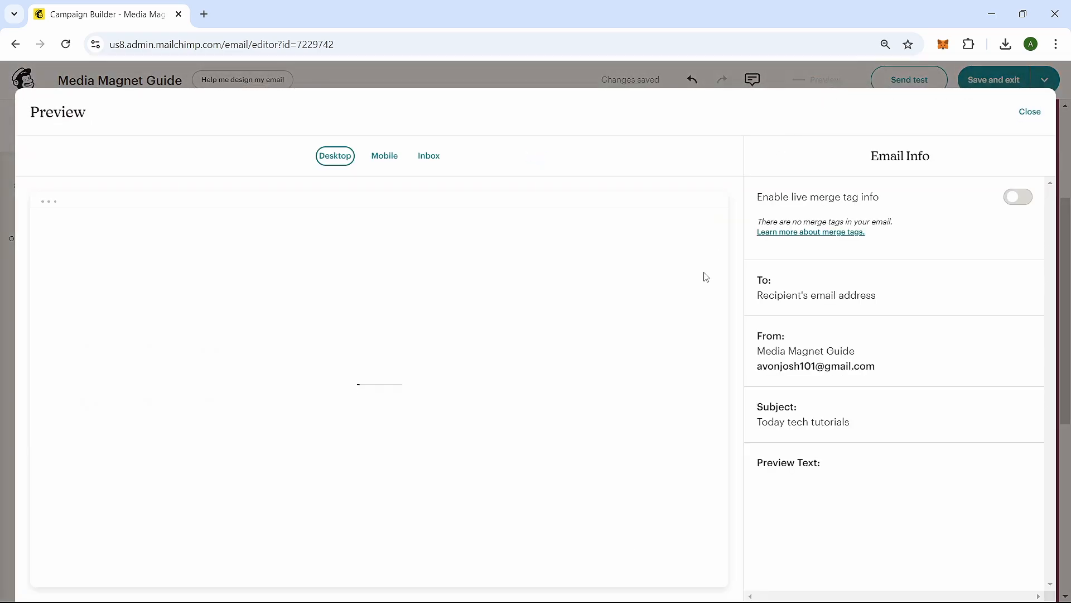
scroll(627, 365, "down", 4)
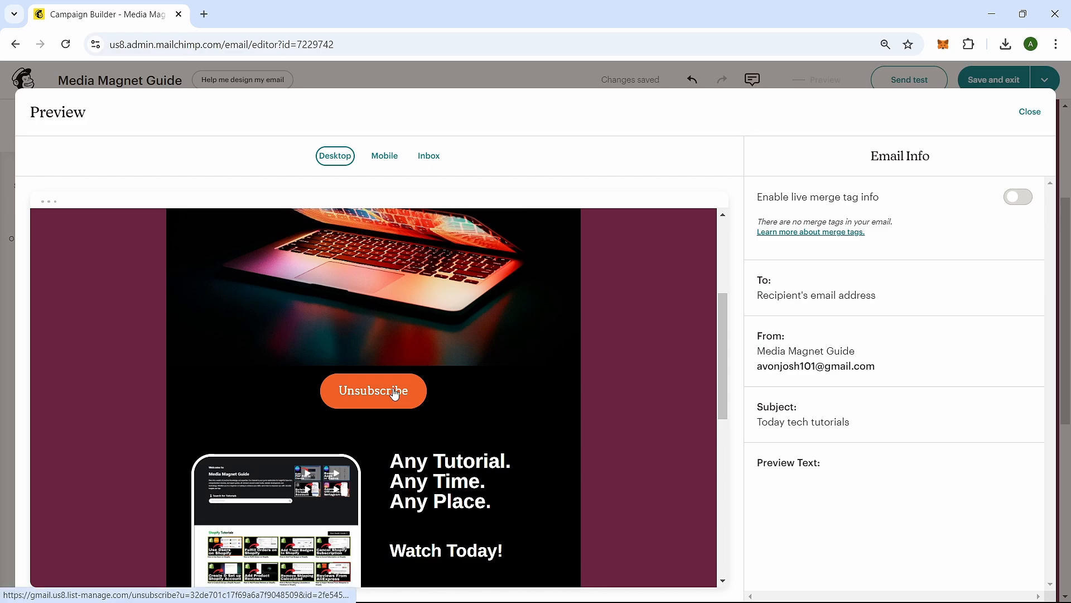
left_click(396, 395)
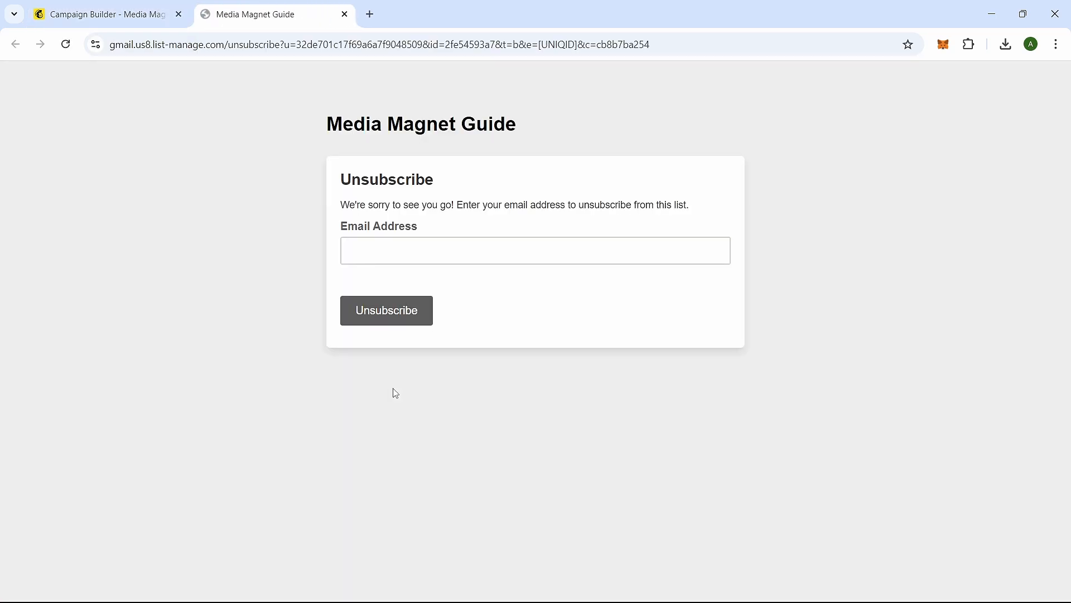
left_click(370, 246)
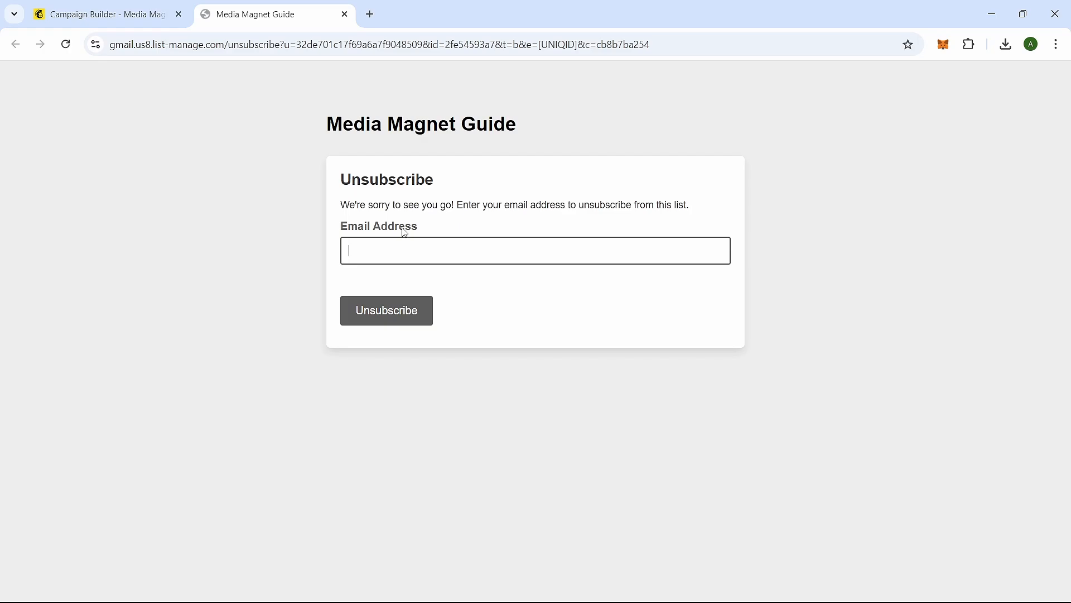
left_click(345, 14)
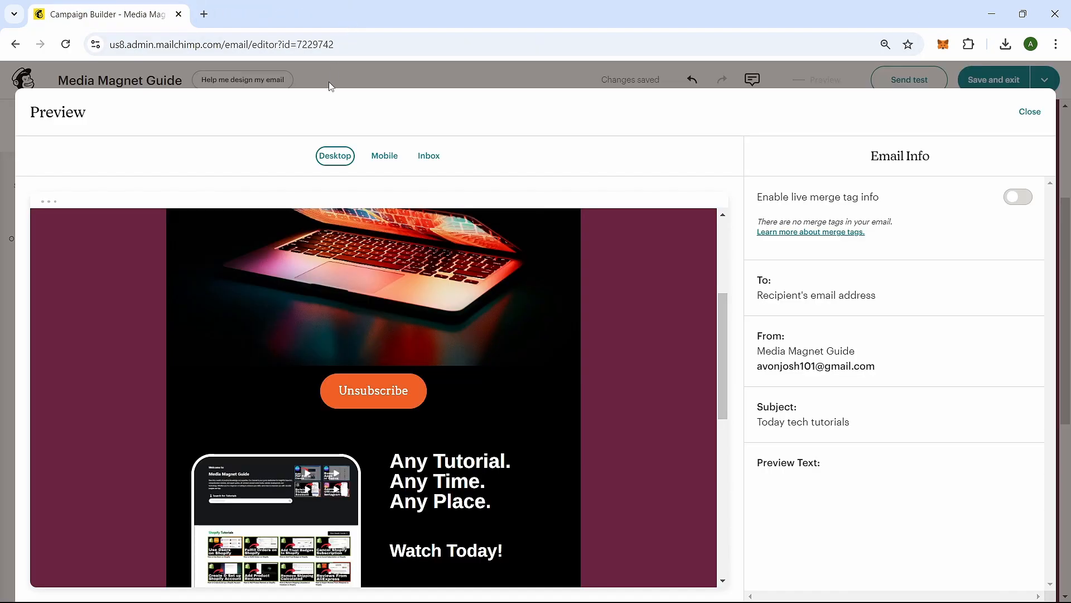
left_click(1021, 121)
scroll(663, 315, "up", 2)
scroll(663, 316, "up", 1)
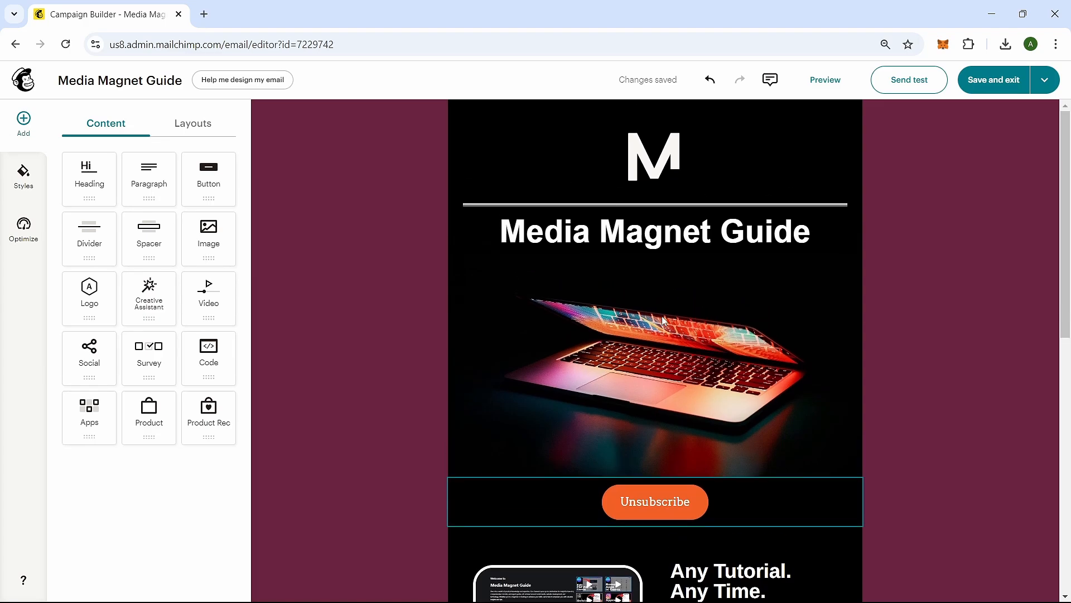